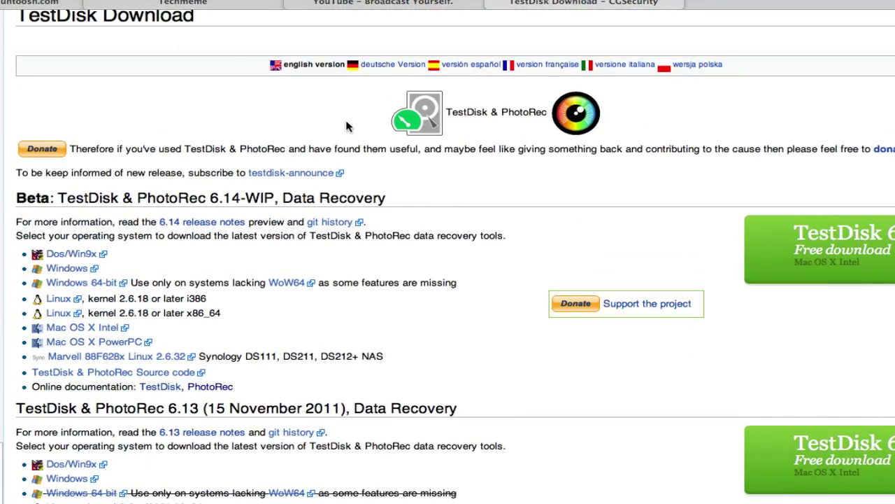
Scroll the CGSecurity download page to the TestDisk & PhotoRec 6.13 Windows, Linux and Mac links
scroll(345, 124, "down", 10)
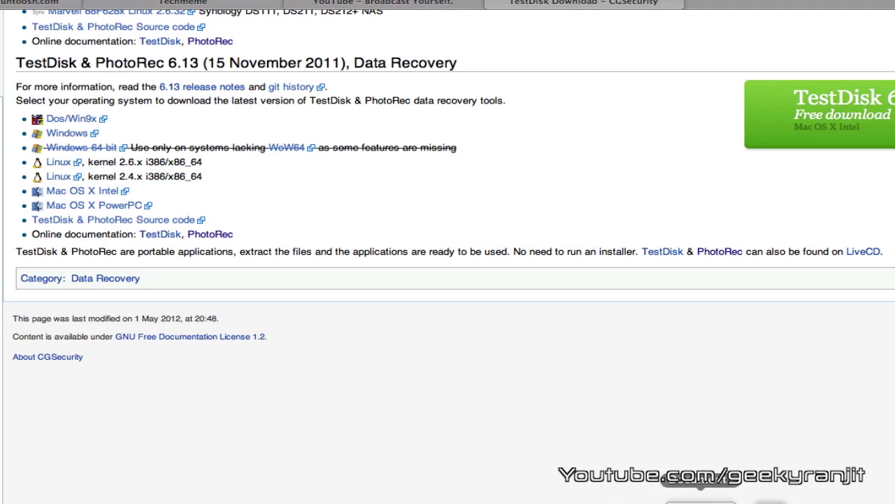
Open the extracted testdisk-6.13 folder from the Downloads stack and select the photorec file
left_click(695, 498)
left_click(701, 479)
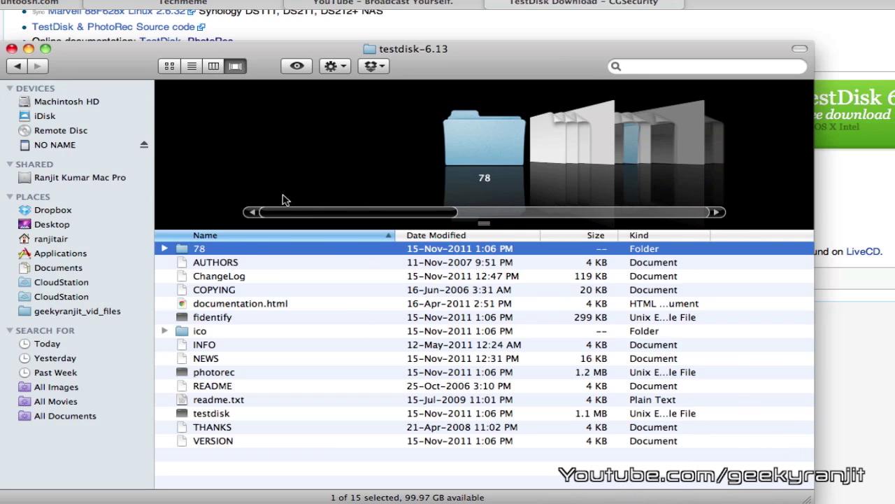
left_click_drag(432, 59, 426, 21)
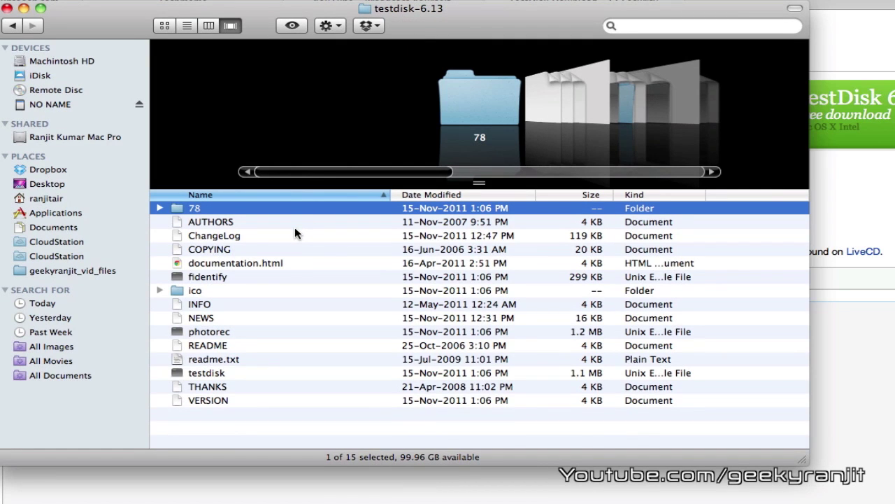
left_click(250, 319)
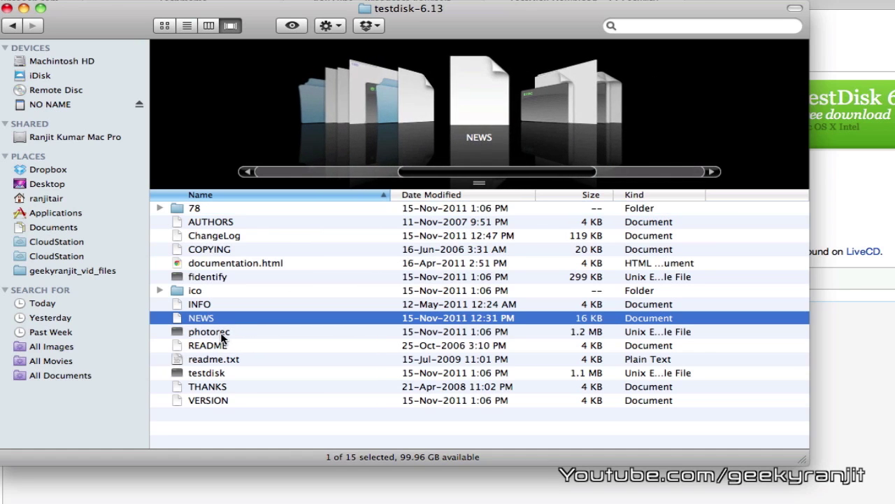
left_click(222, 335)
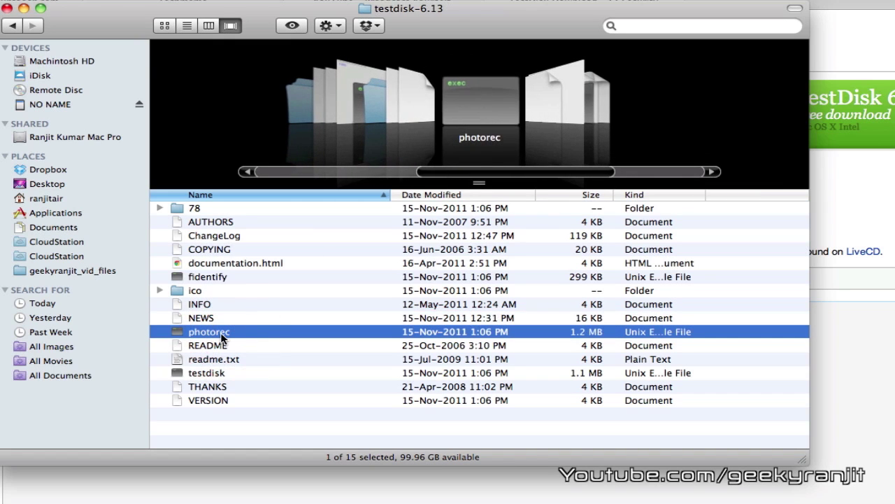
Launch photorec in an enlarged Terminal window and proceed with the 4011 MB disk /dev/disk1
double_click(208, 335)
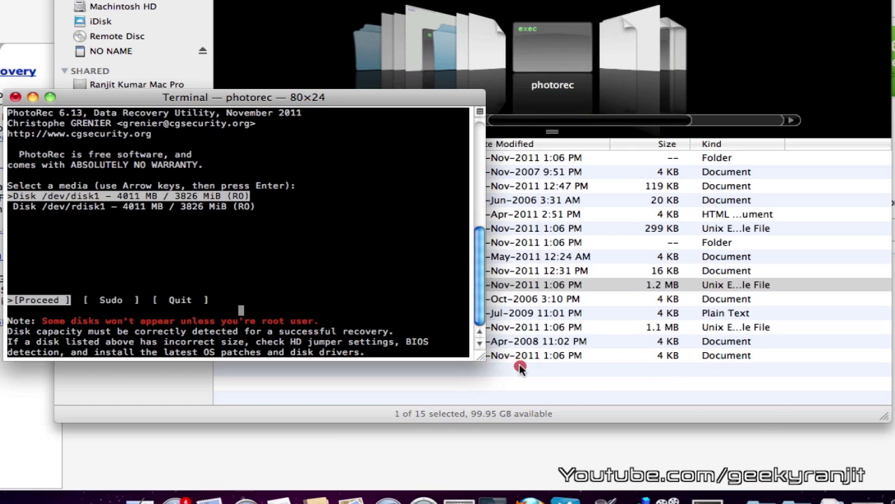
left_click_drag(482, 360, 759, 451)
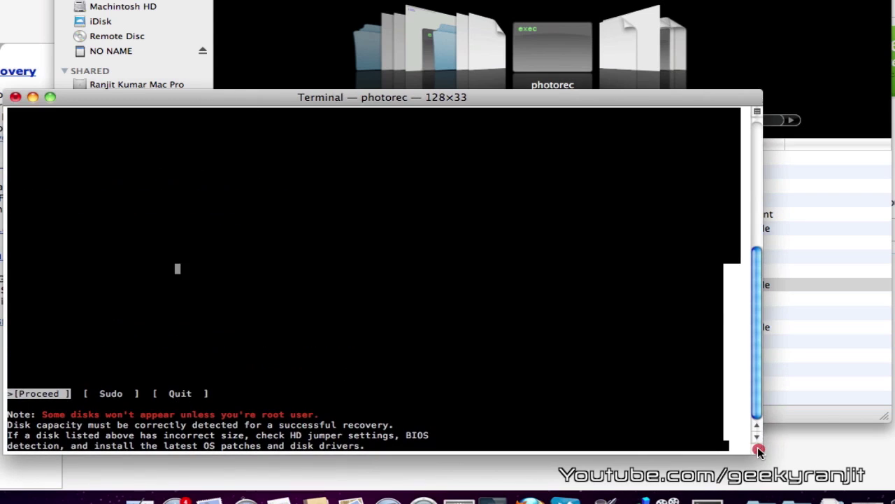
double_click(462, 97)
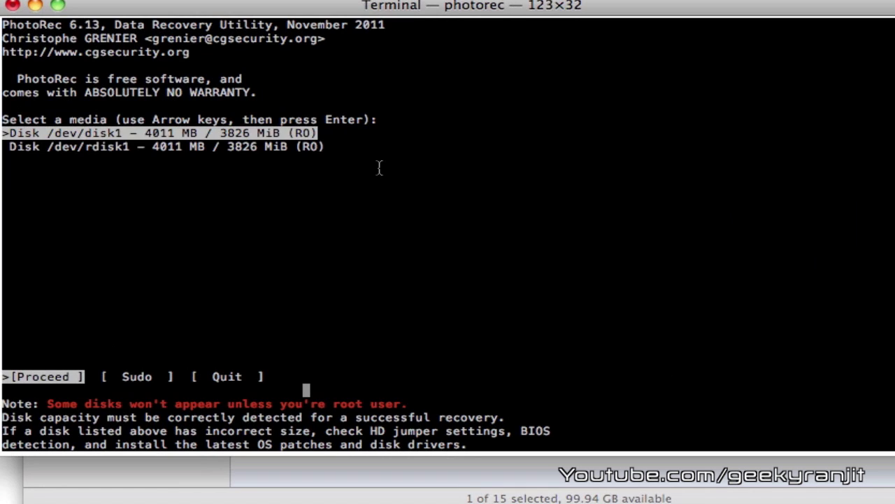
key("Down")
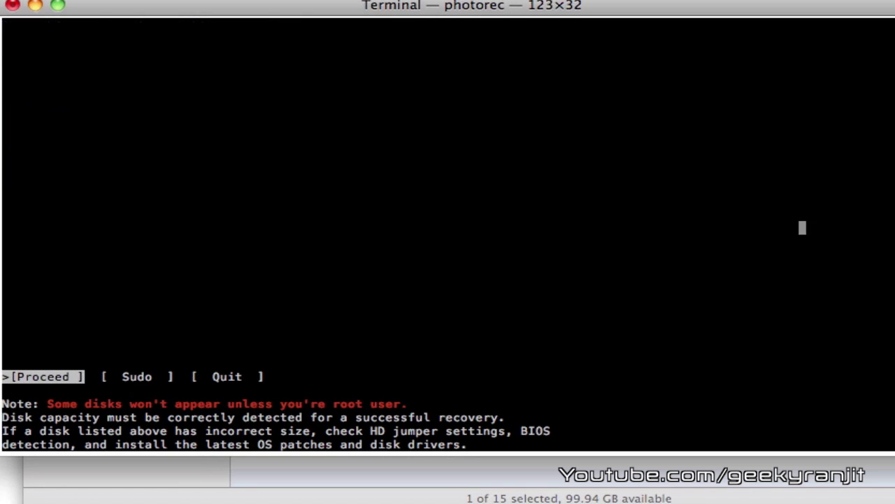
key("Up")
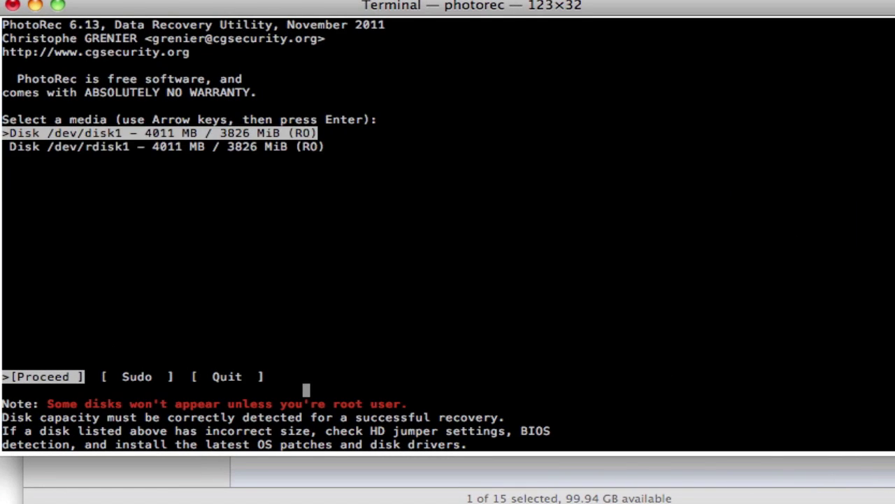
key("Return")
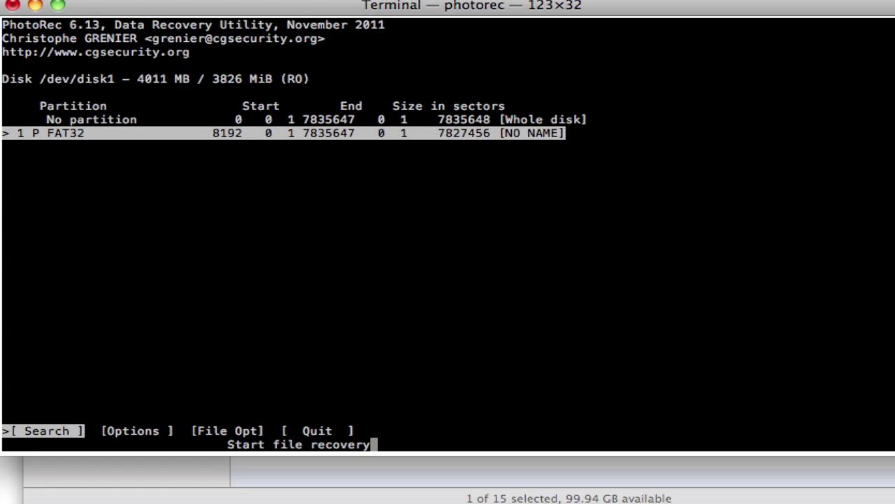
Search the FAT32 partition as an Other filesystem, scanning the whole partition
key("Return")
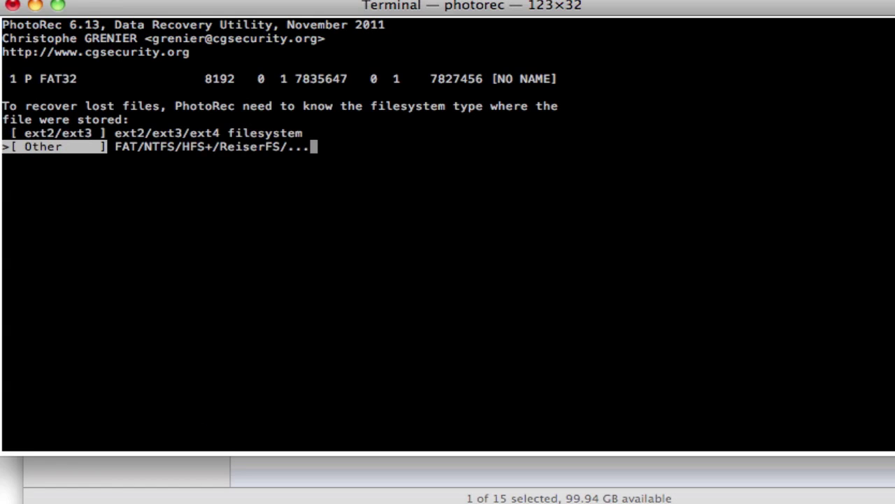
key("Return")
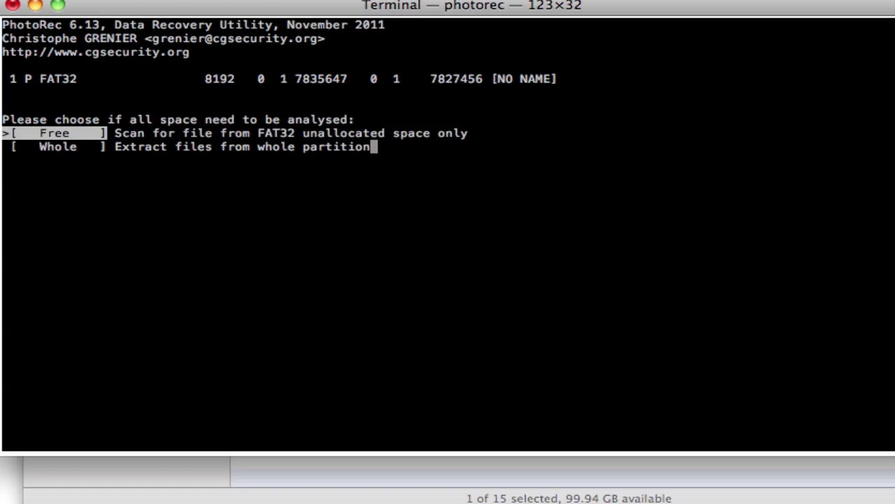
key("Down")
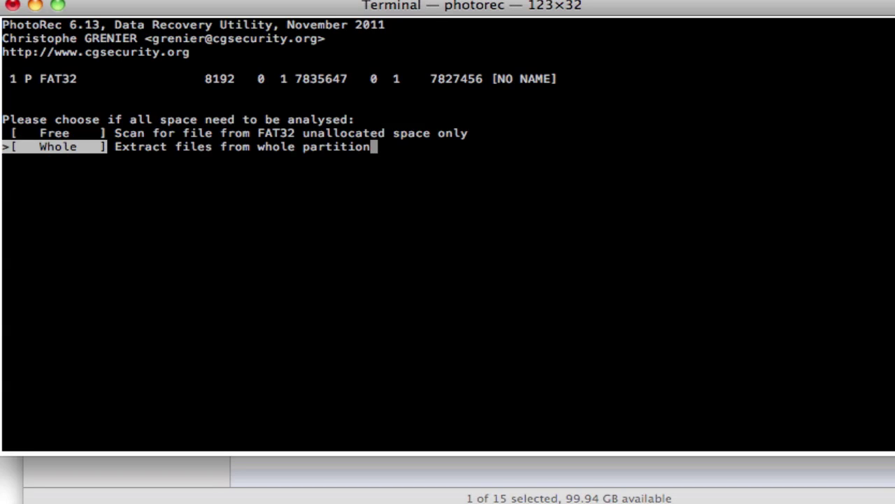
key("Return")
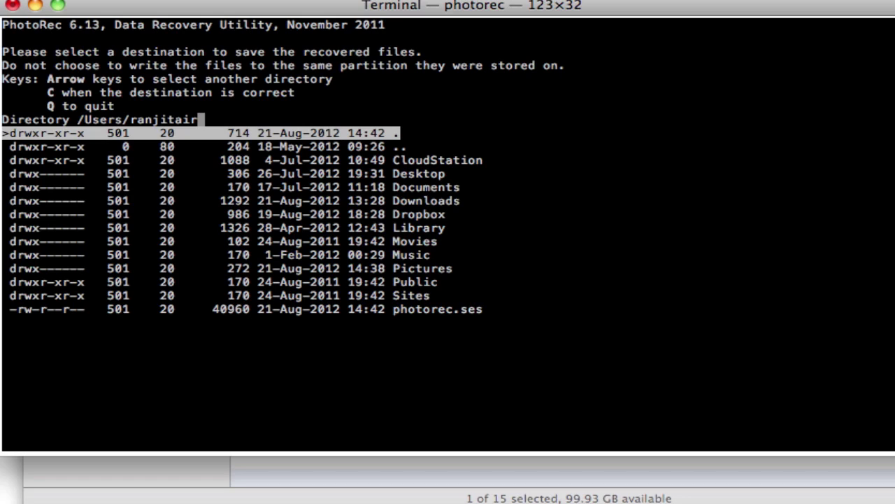
Navigate the destination browser into Documents, then into its recup_dir.1 folder
key("Down")
key("Down")
key("Down")
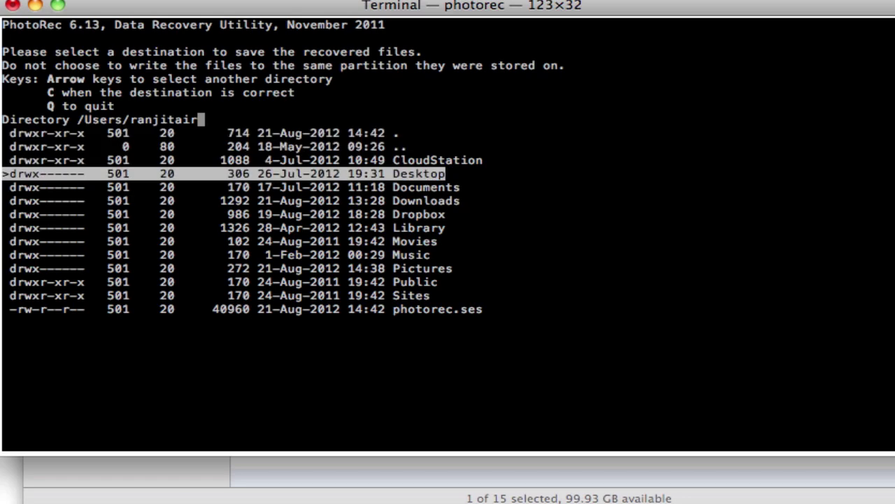
key("Down")
key("Down")
key("Down")
key("Down")
key("Down")
key("Up")
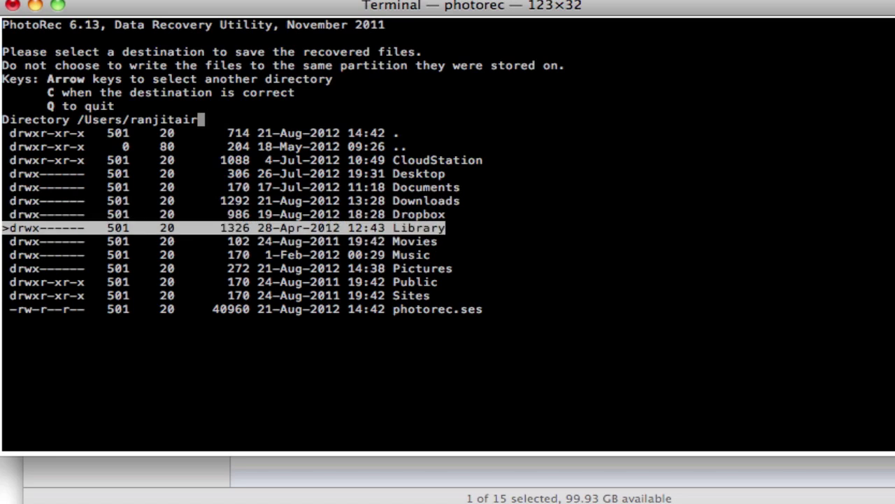
key("Right")
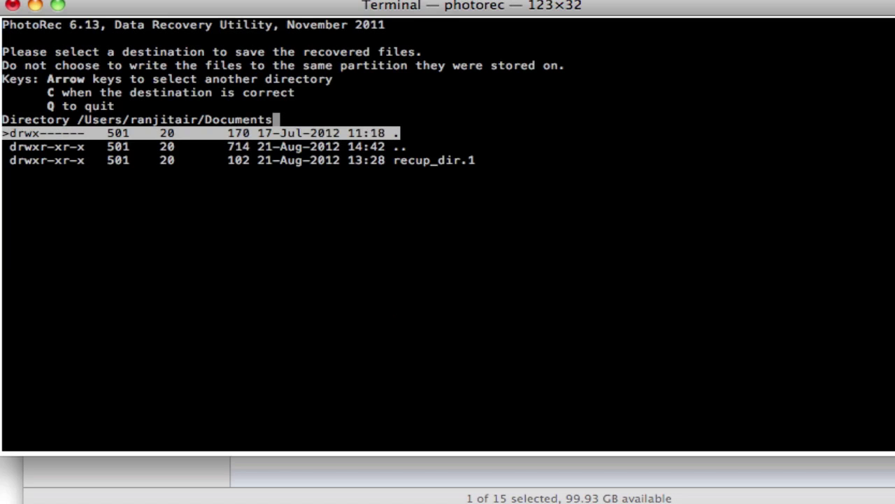
key("Down")
key("Down")
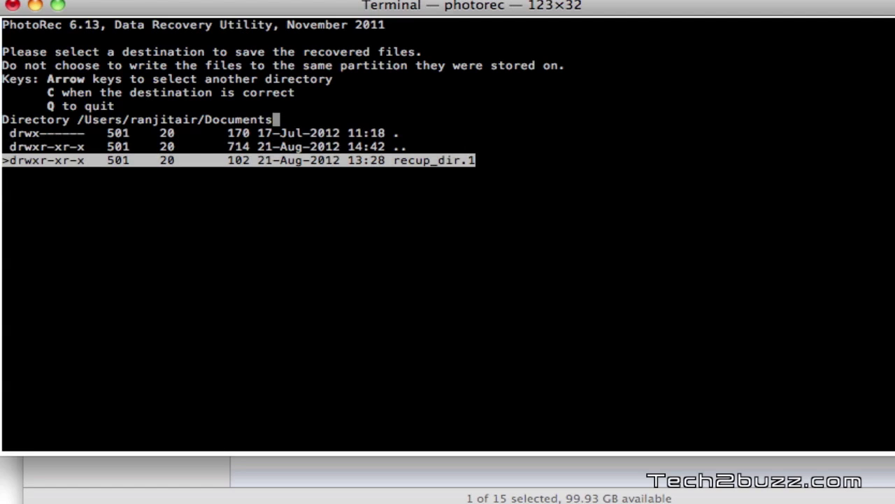
key("Right")
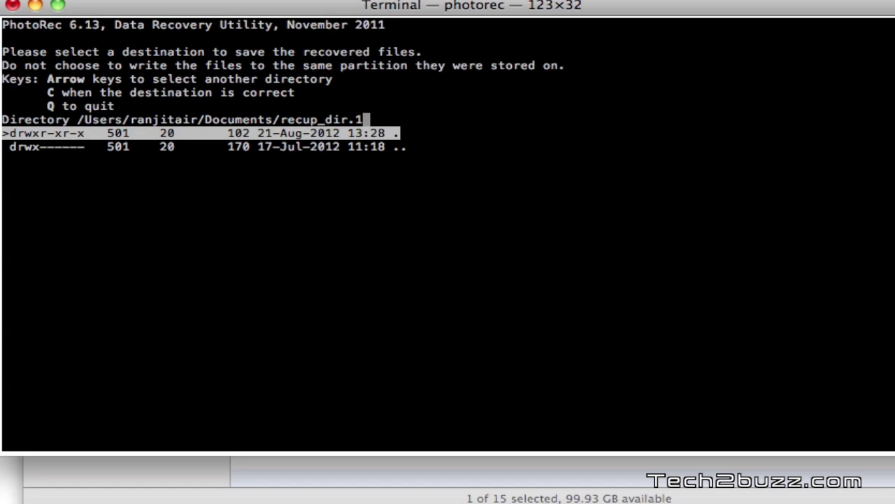
Confirm recup_dir.1 as the save location with C and let the Pass 0 recovery run
key("c")
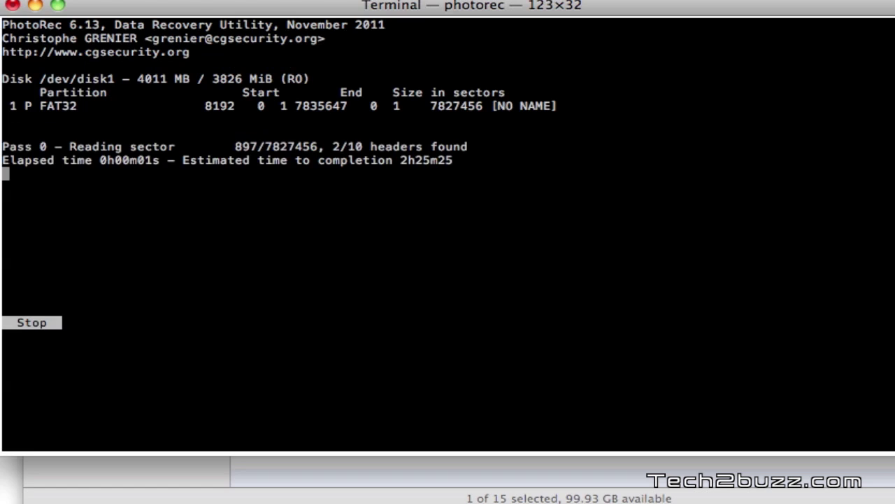